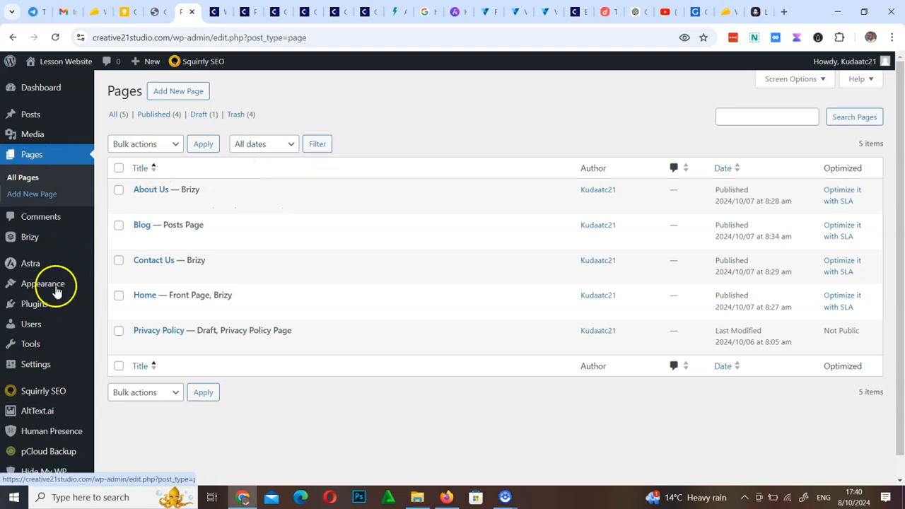
Step: Go to the installed plugins list of the site and open the page for adding a new plugin
right_click(37, 302)
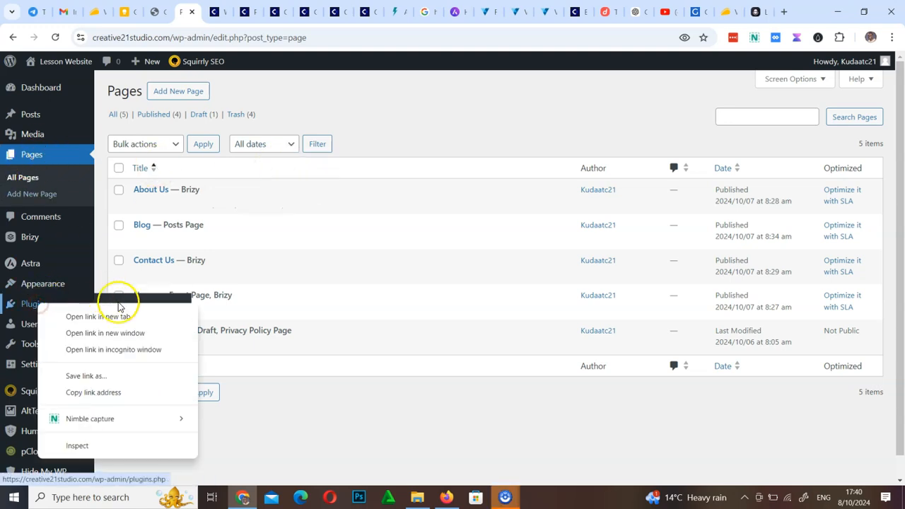
left_click(459, 144)
left_click(39, 304)
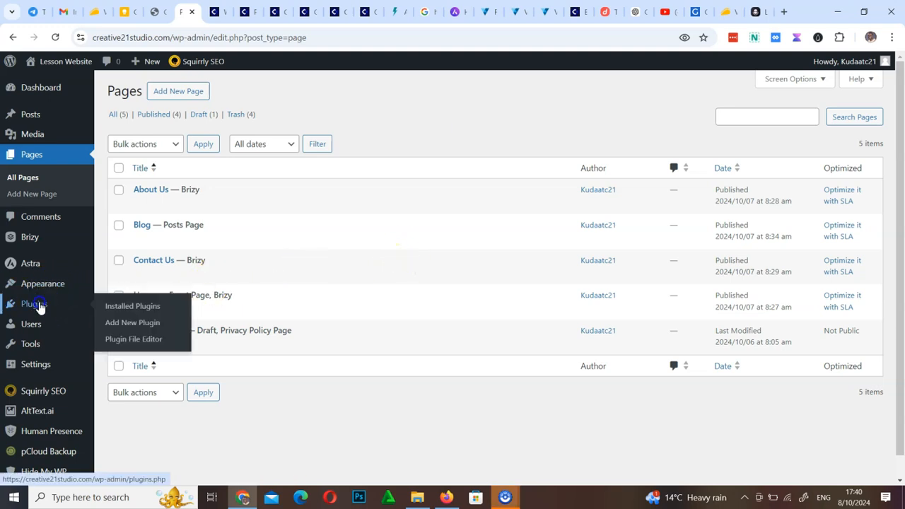
left_click(133, 307)
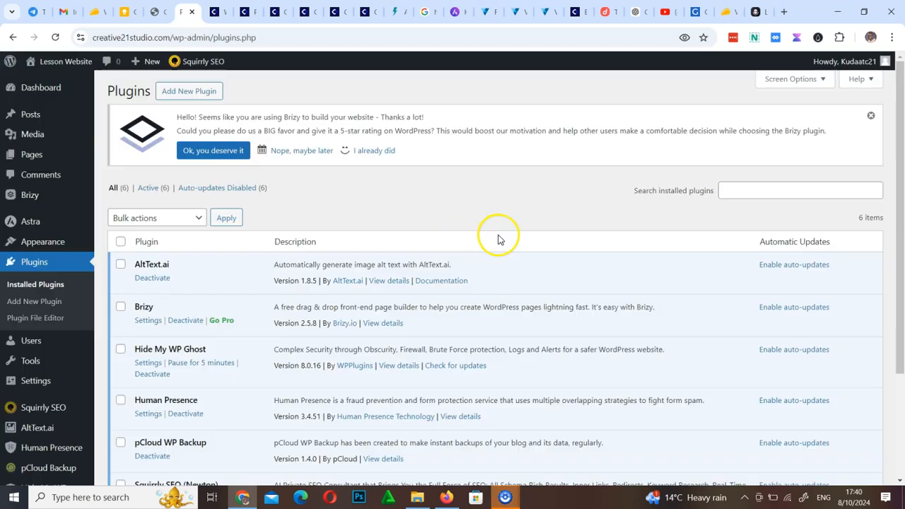
left_click(186, 90)
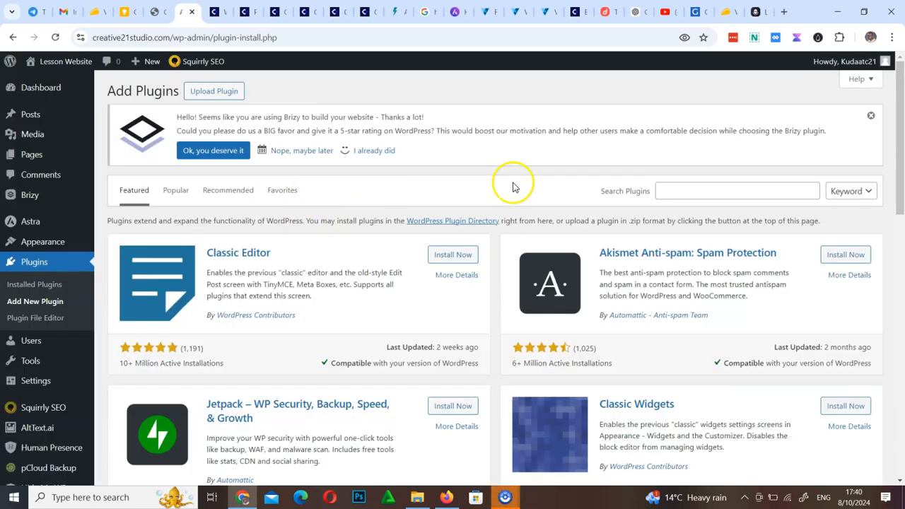
Step: Search the plugin directory for "coming soon", browse the results and clear the search
left_click(683, 189)
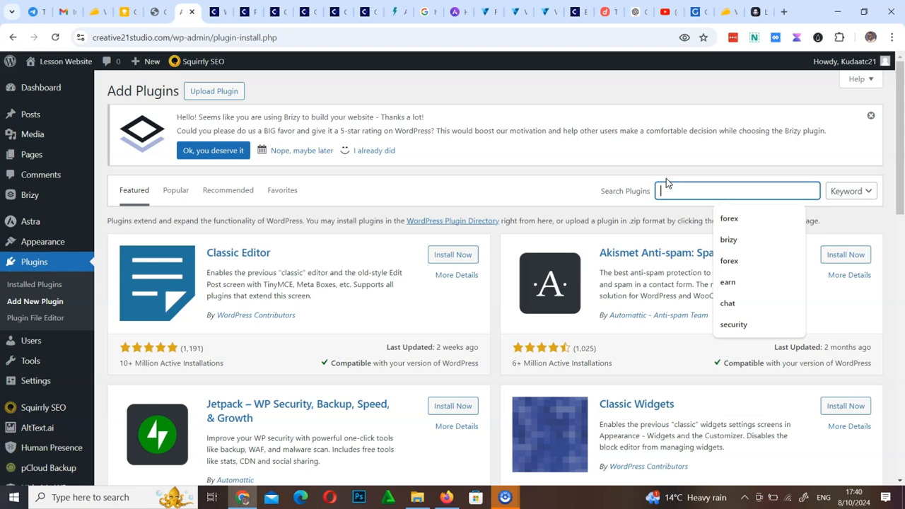
type("coming soon")
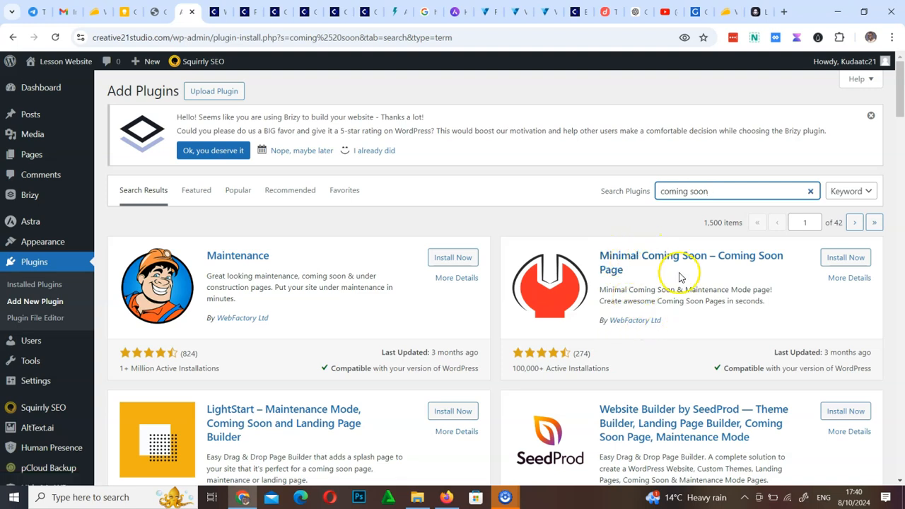
scroll(697, 293, "down", 4)
scroll(700, 293, "up", 4)
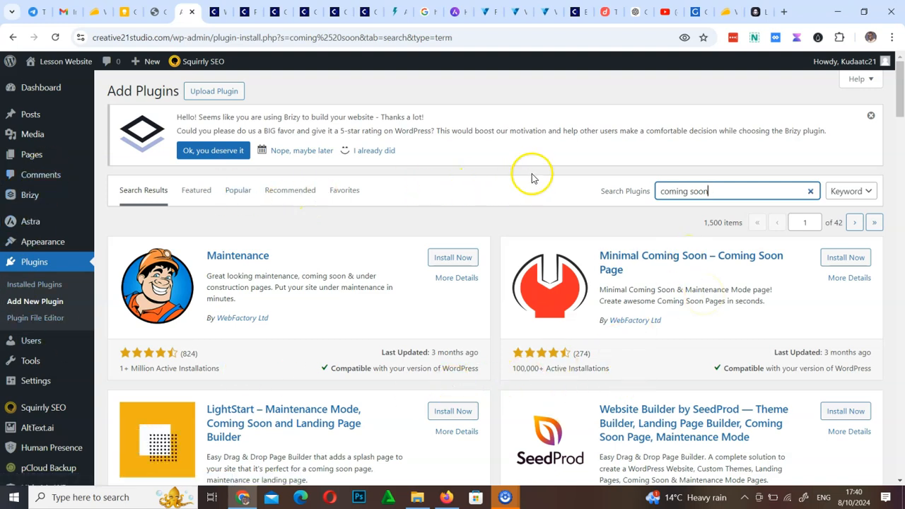
left_click(813, 191)
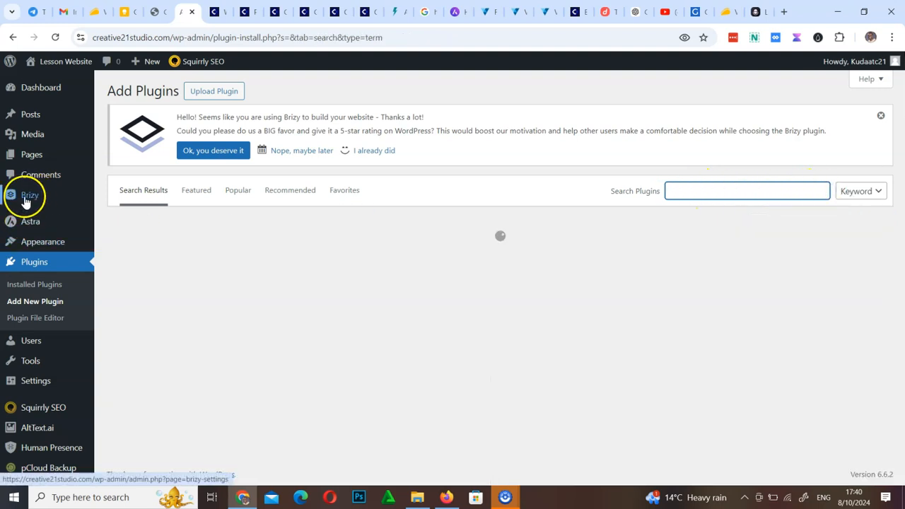
Step: Create a new page and title it "Welcome to Training"
mouse_move(31, 201)
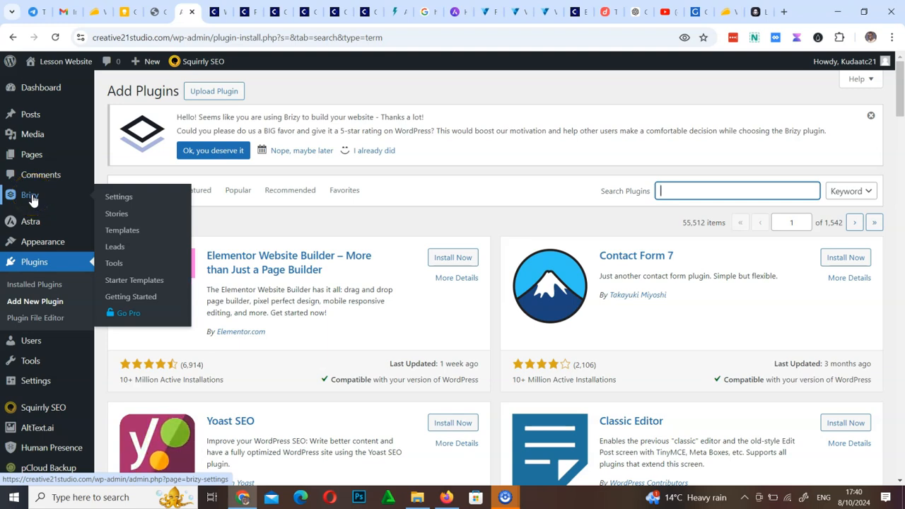
mouse_move(31, 153)
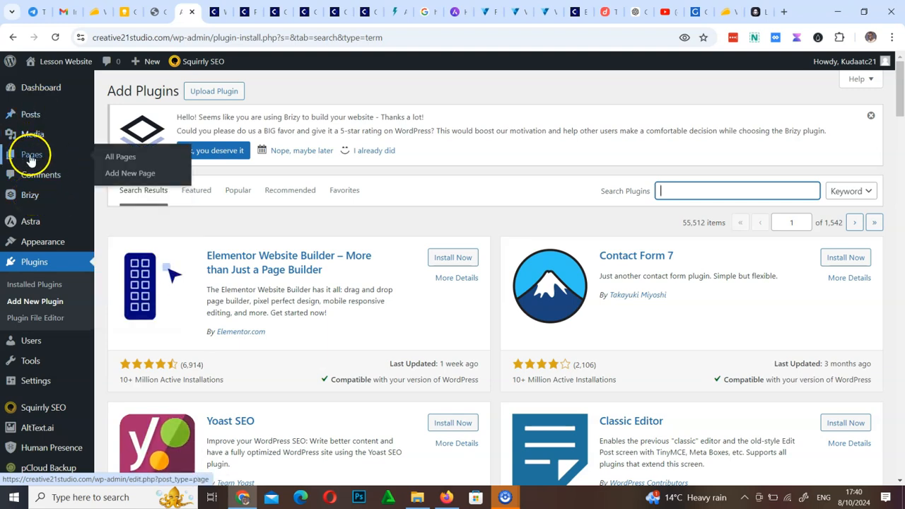
left_click(129, 175)
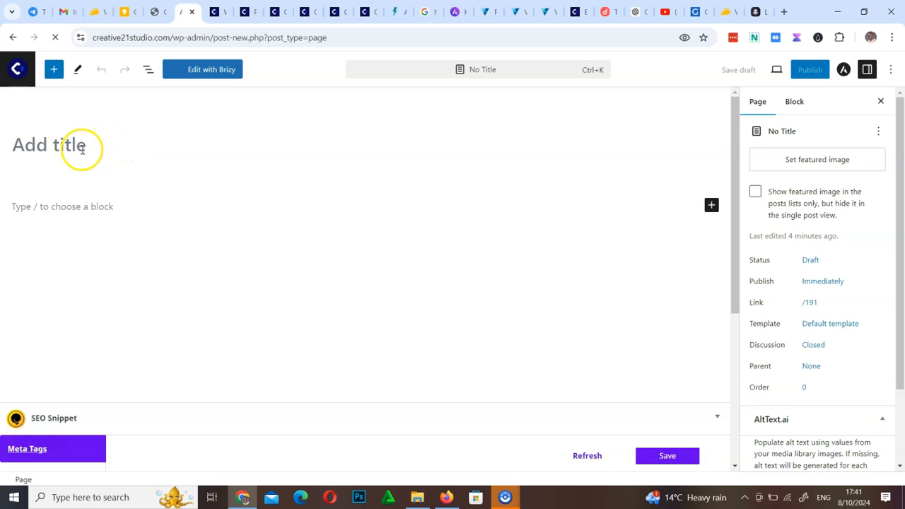
left_click(84, 147)
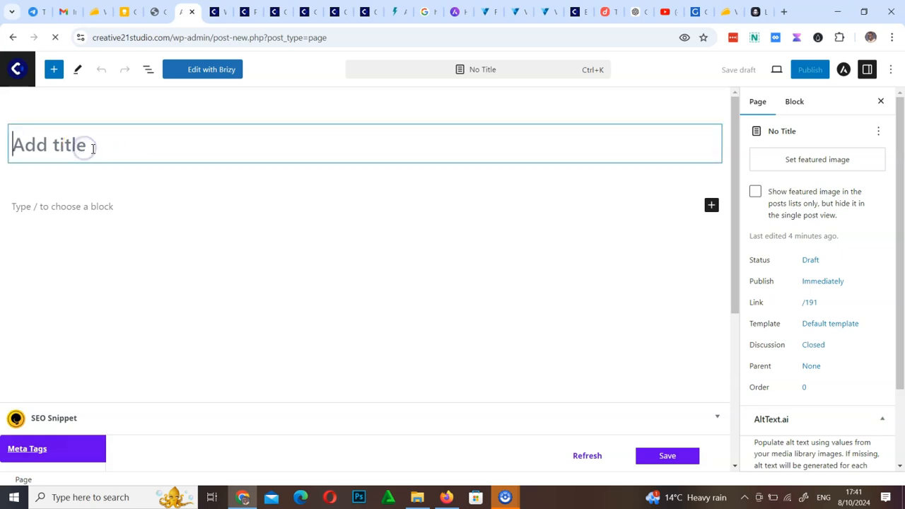
type("W")
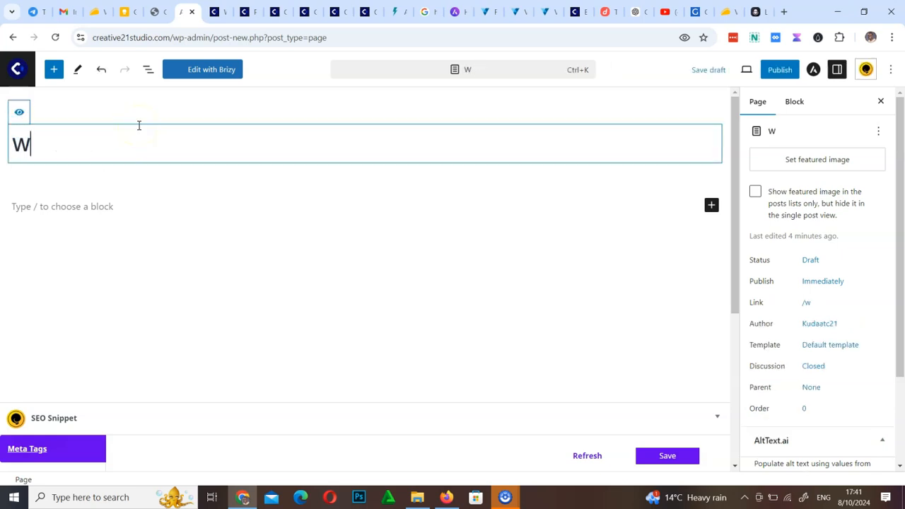
type("elcome to ")
type("Traiingn")
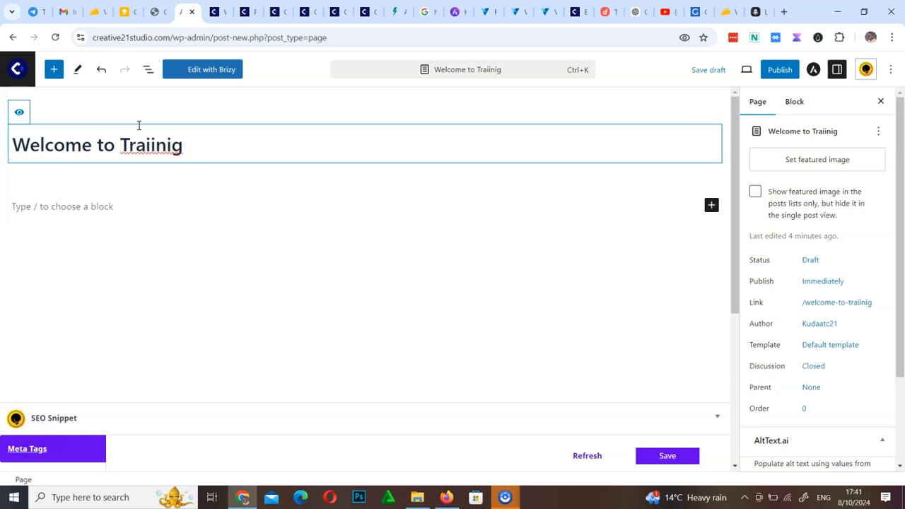
key("BackSpace")
key("BackSpace")
key("BackSpace")
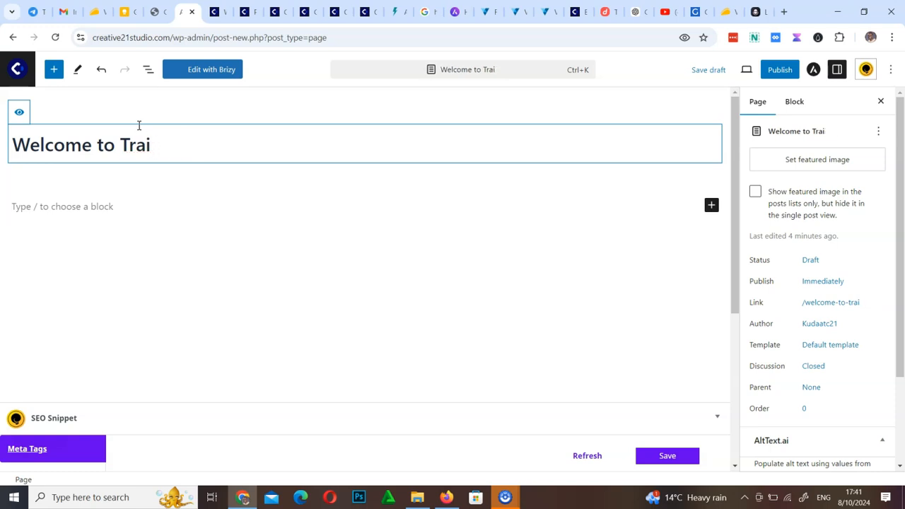
type("ing")
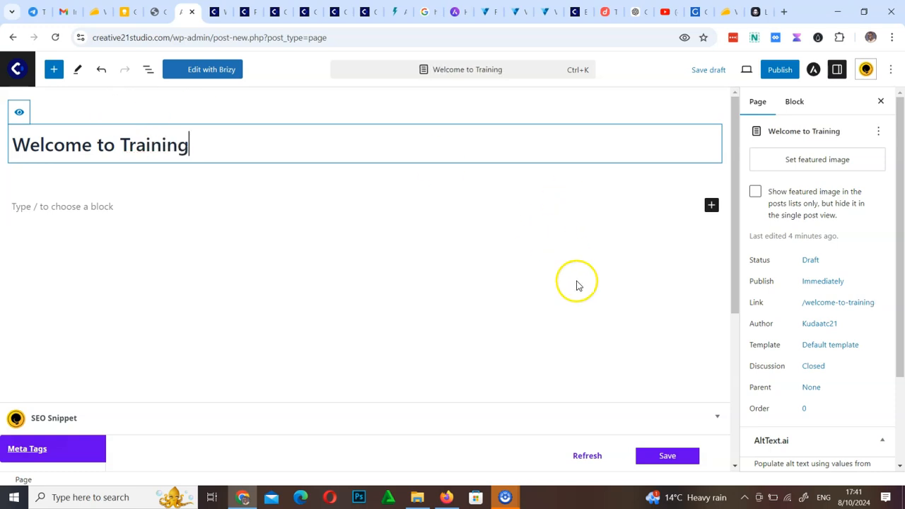
Step: Publish the "Welcome to Training" page and open it for editing with Brizy
left_click(781, 70)
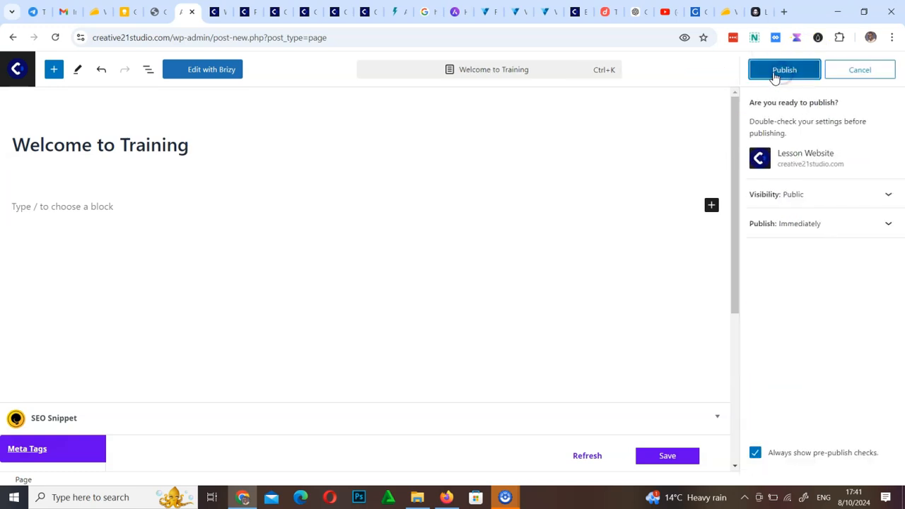
left_click(781, 71)
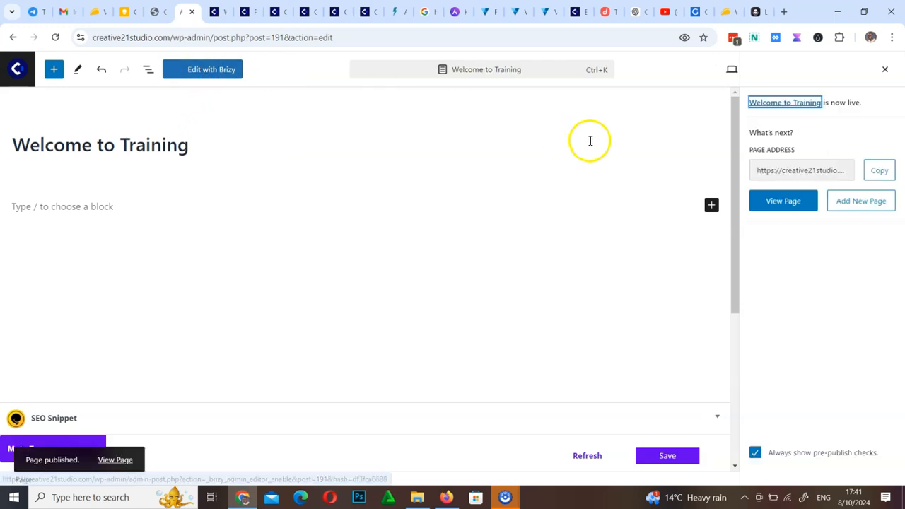
left_click(214, 75)
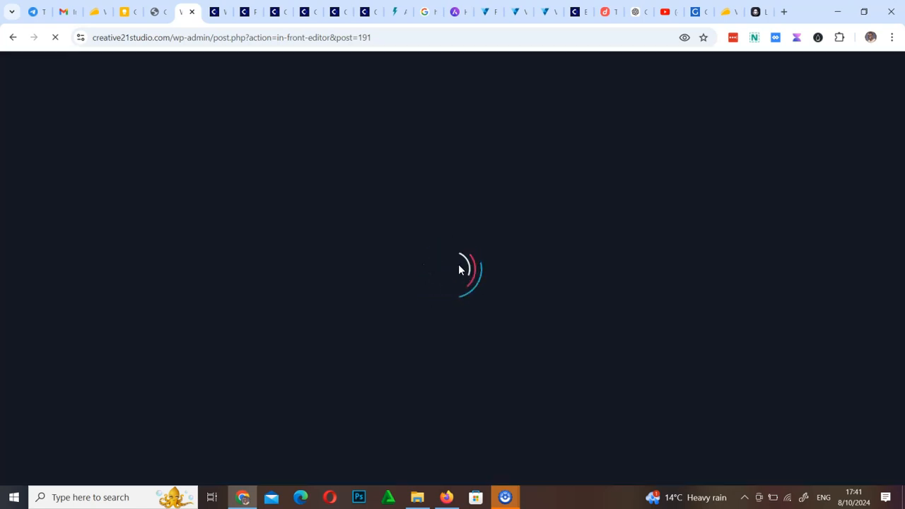
left_click(475, 261)
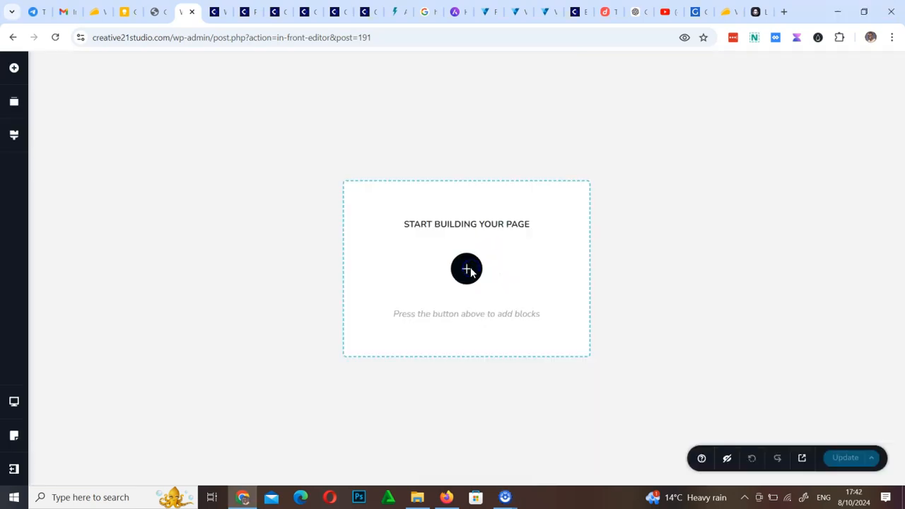
Step: Add the free light-style block "We Craft Super Mobile Apps" from Kit #2 to the empty page
left_click(470, 269)
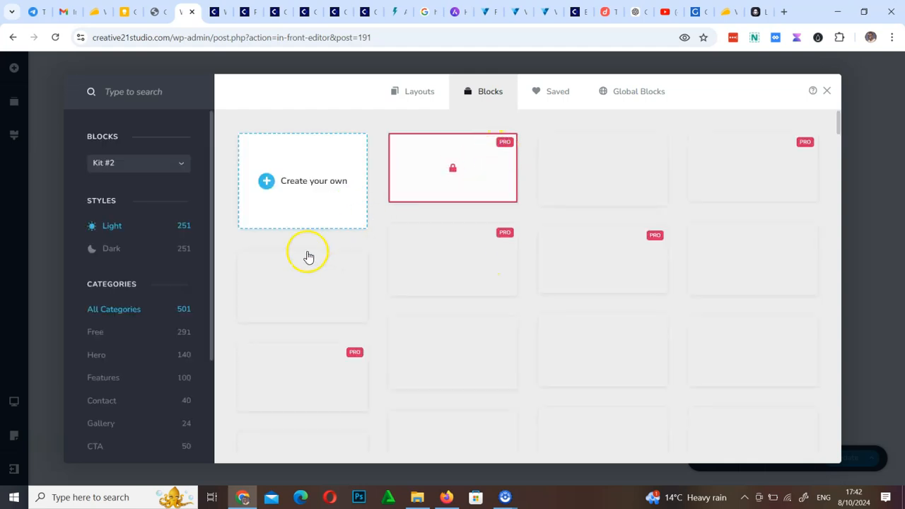
left_click(102, 333)
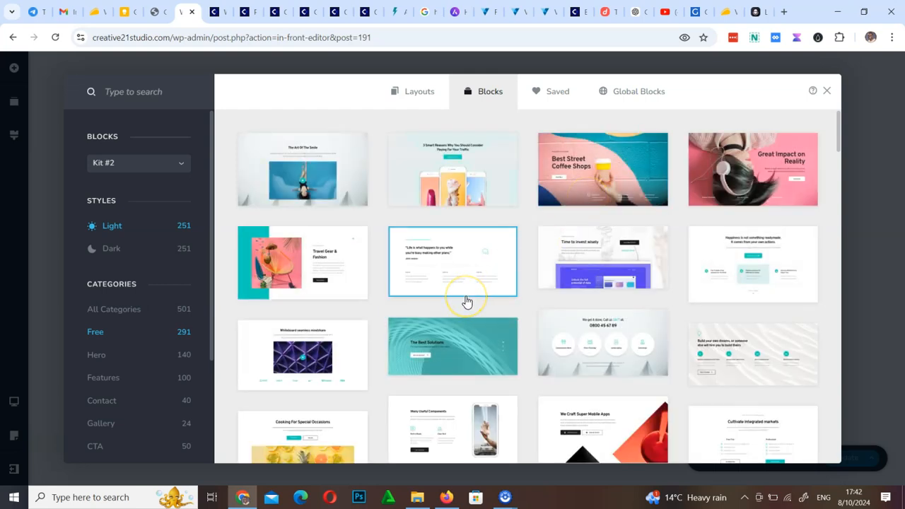
scroll(467, 303, "down", 4)
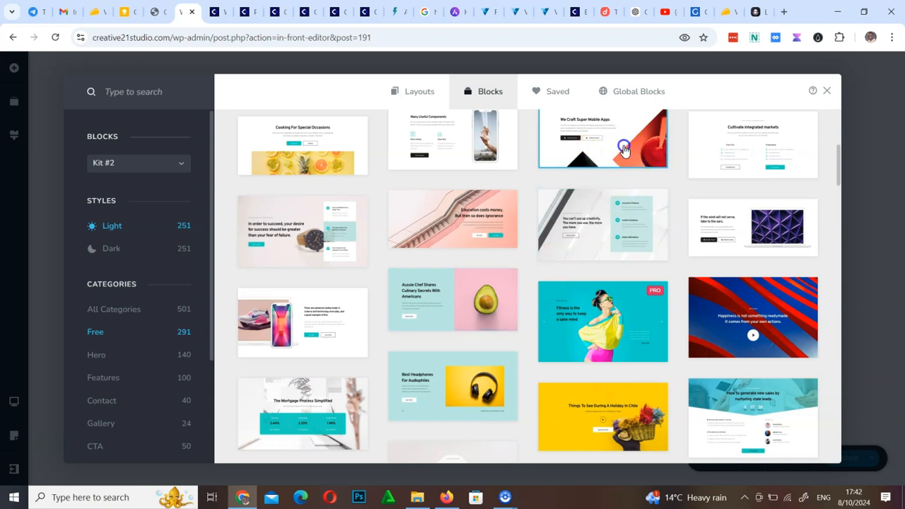
left_click(623, 152)
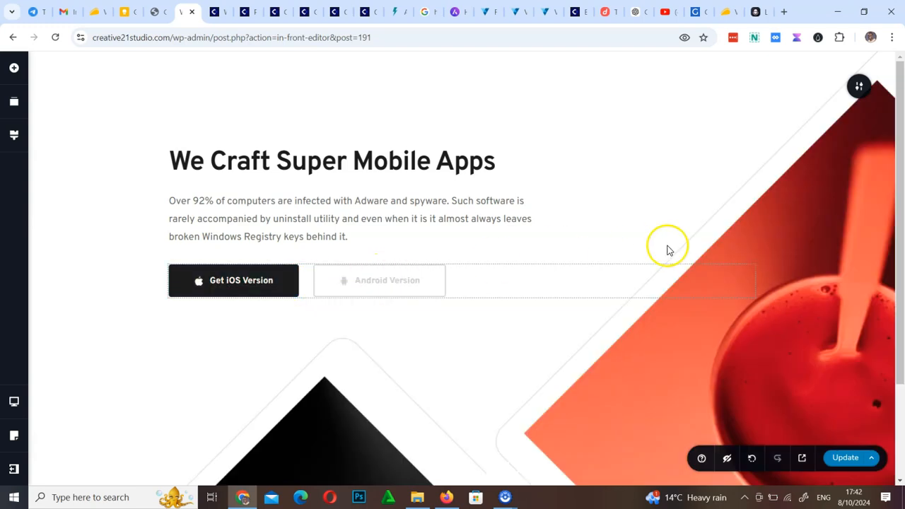
Step: Delete the Android Version button and remove the Apple icon from the Get iOS Version button
left_click(423, 280)
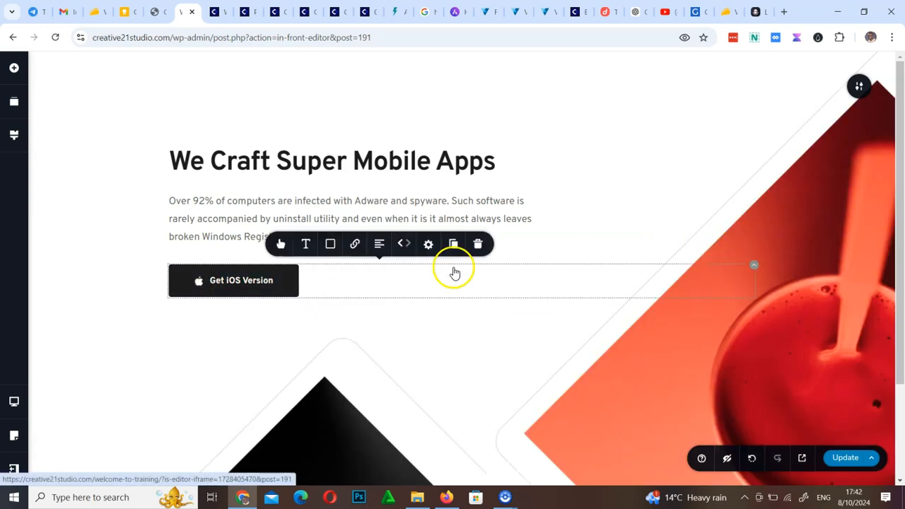
left_click(477, 242)
left_click(237, 291)
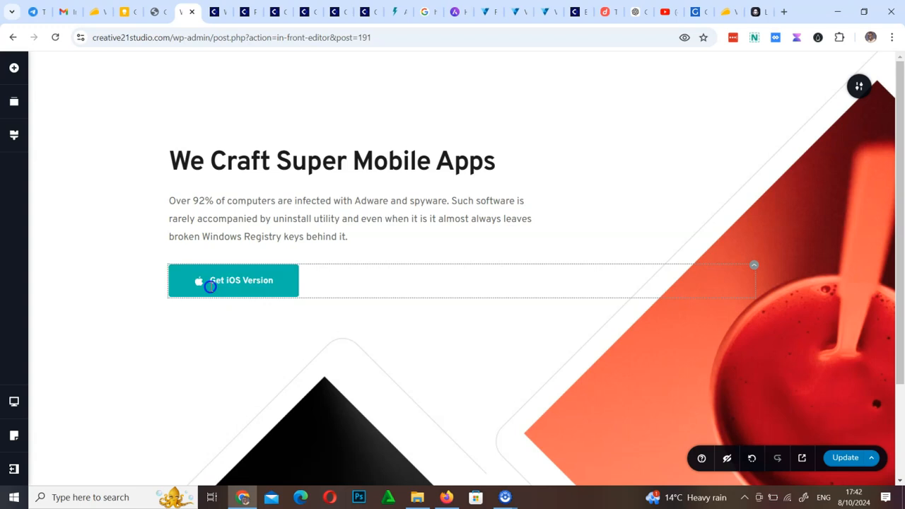
left_click(146, 244)
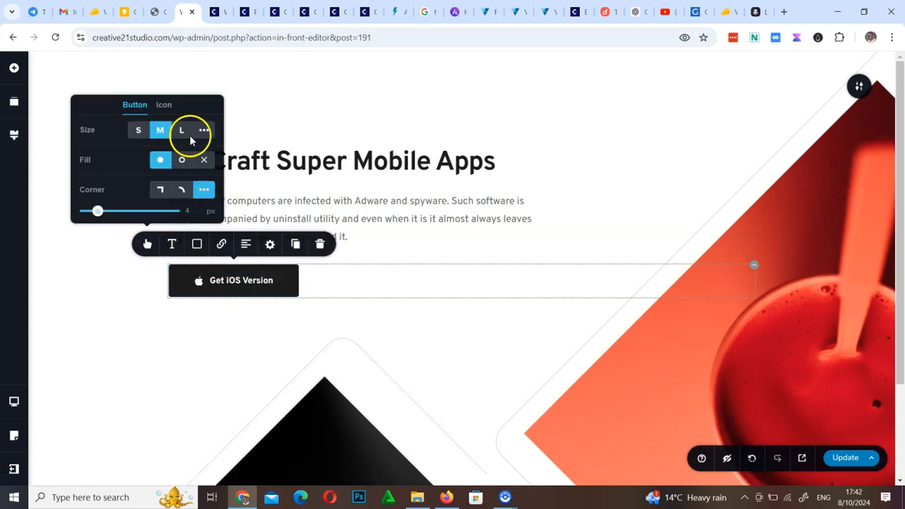
left_click(165, 106)
left_click(214, 103)
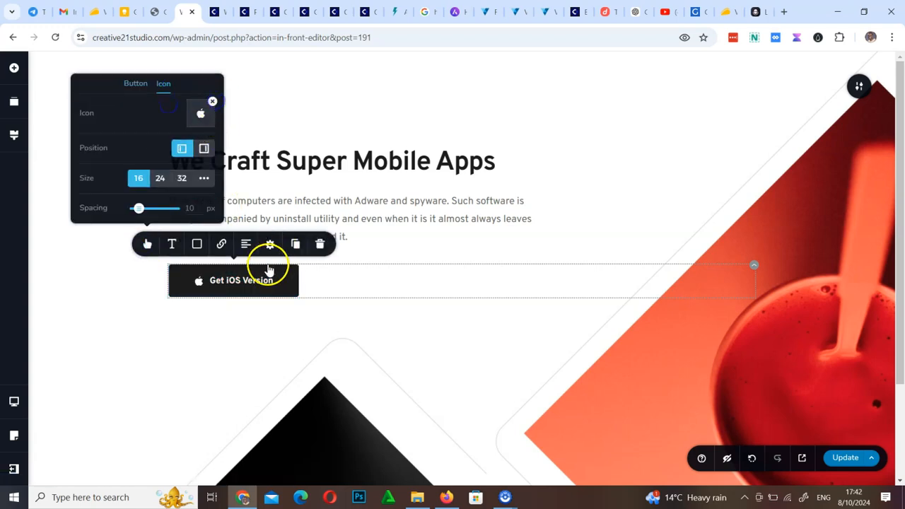
Step: Replace the remaining button's label with "Join us on facebook"
left_click(238, 290)
key("ctrl+a")
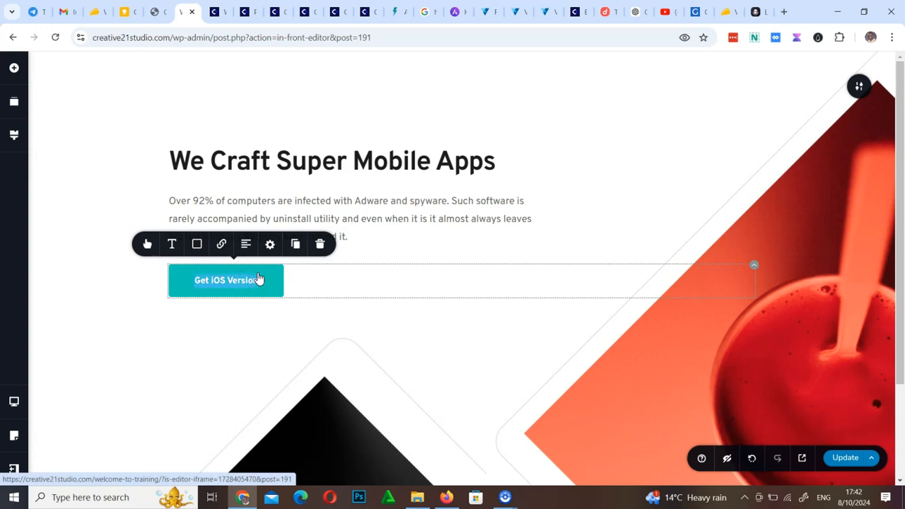
type("Join us on t")
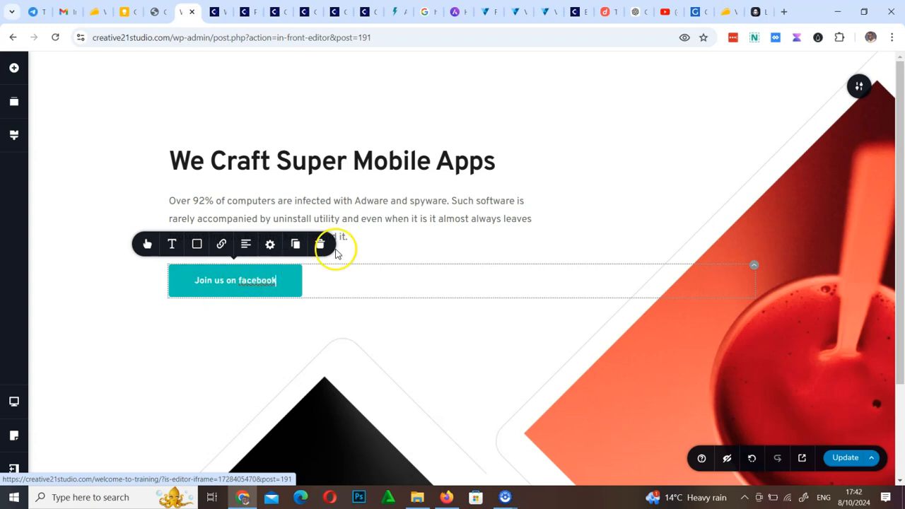
Step: Replace the paragraph below the heading with the message beginning "Hey there! This website is designed for training by the Creative 21 team."
left_click(421, 187)
left_click(401, 220)
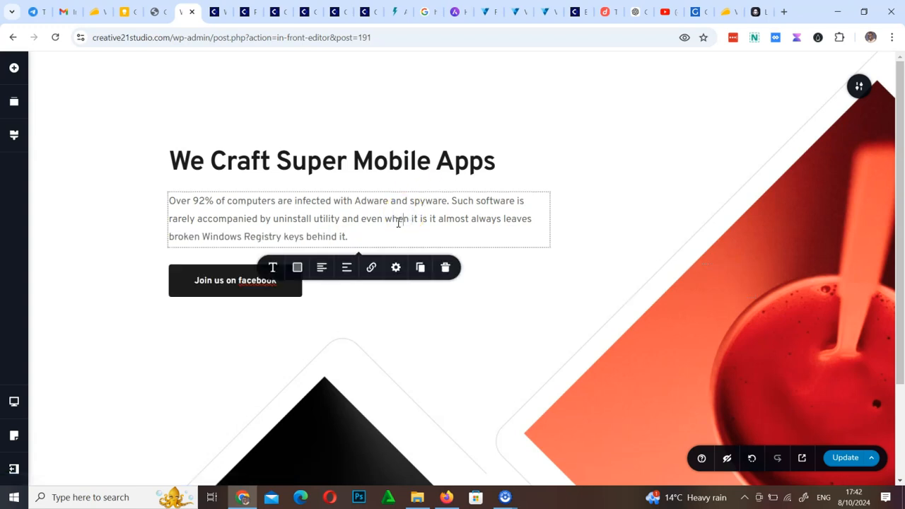
triple_click(399, 223)
type("Hey there! This website is designed for training by the Creative 21 team. We'd love for you to join our community for updates, or feel free to reach out to us on our website. Thanks a bunch!")
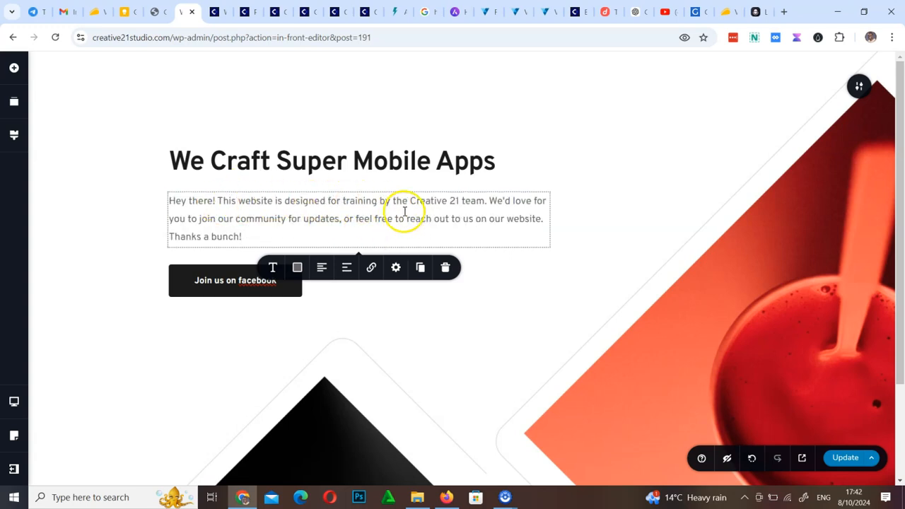
Step: Replace the heading "We Craft Super Mobile Apps" with "Hello From Creative21"
left_click(261, 168)
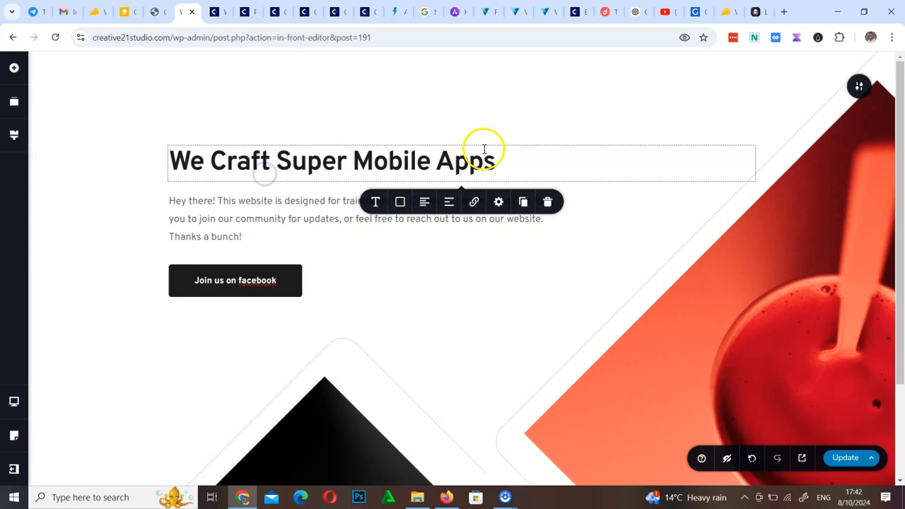
left_click_drag(507, 162, 151, 194)
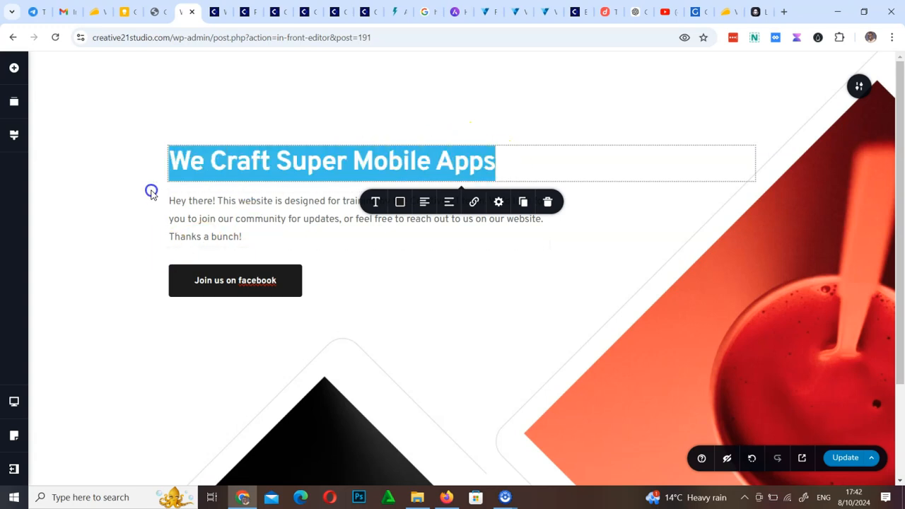
type("Hello ")
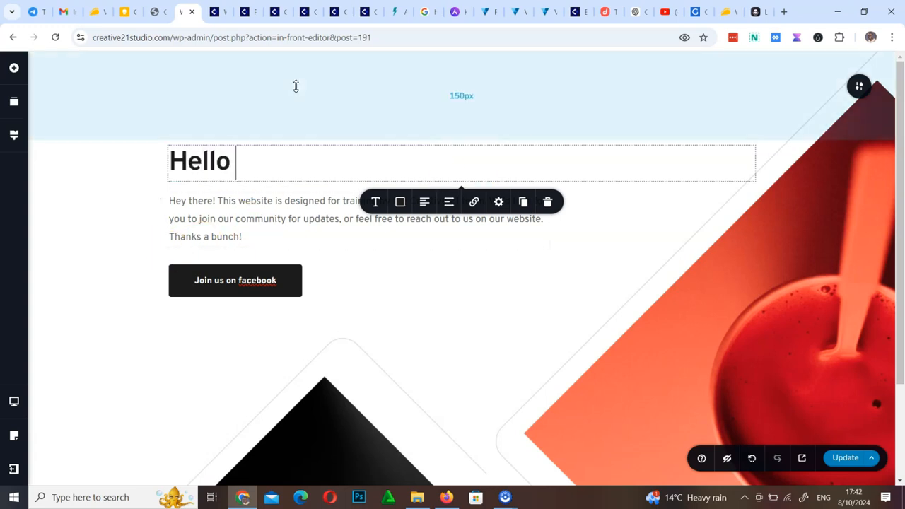
type("From Creative21")
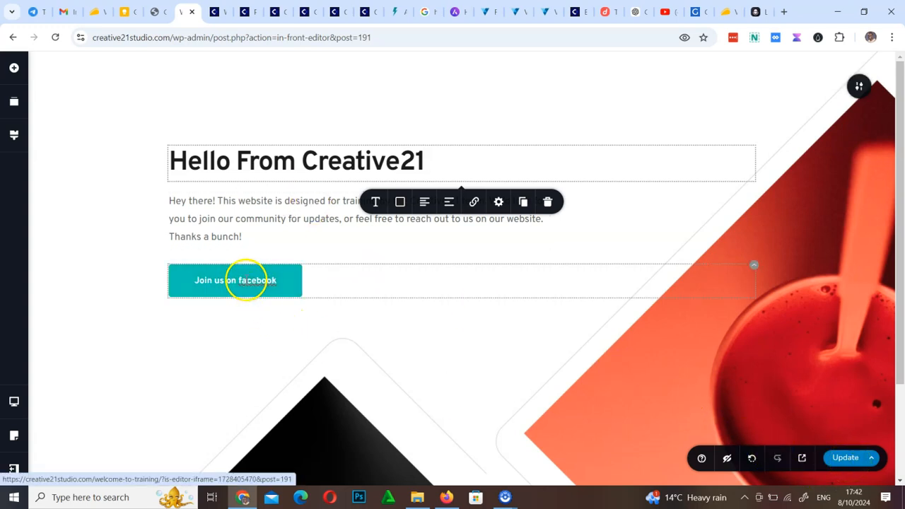
Step: Open the URL link setting of the "Join us on facebook" button
left_click(246, 281)
left_click(223, 244)
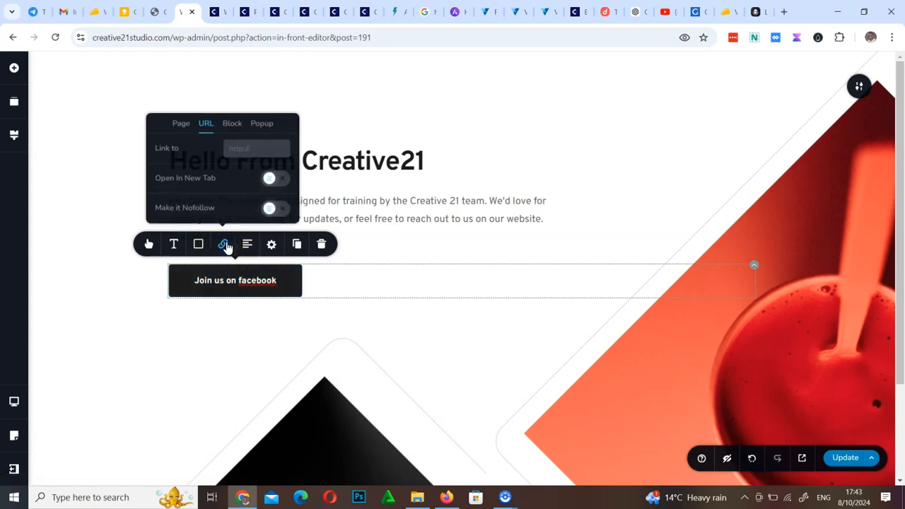
left_click(245, 147)
Step: Update the page and leave the Brizy editor for the WordPress dashboard
left_click(847, 460)
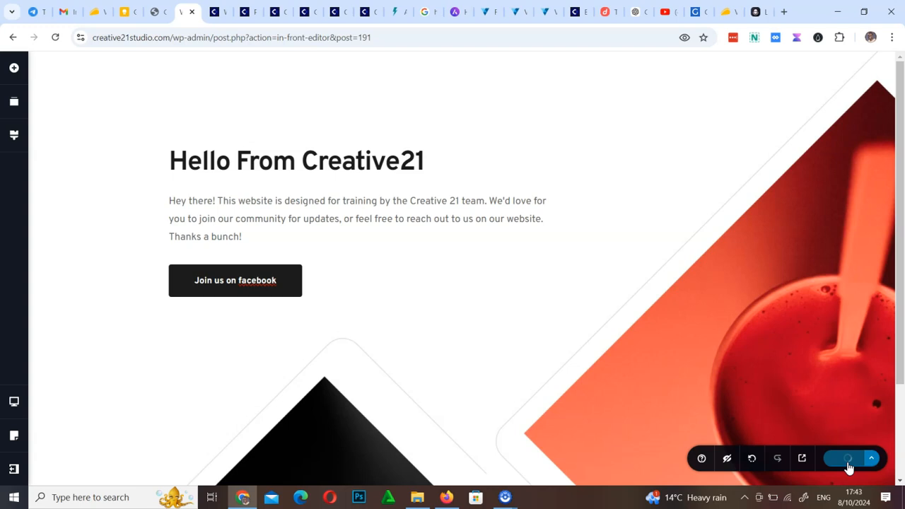
left_click(17, 476)
left_click(99, 472)
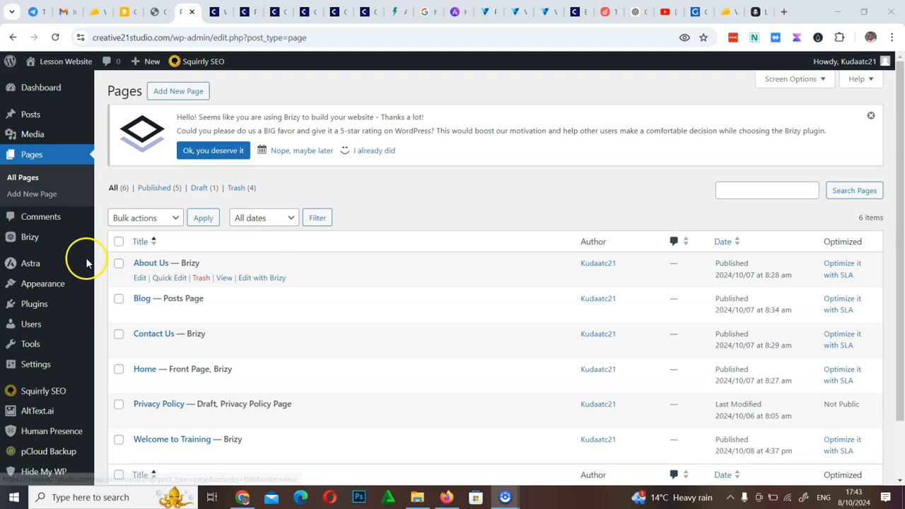
Step: Open Brizy's maintenance mode settings and set the mode to Maintenance
mouse_move(35, 236)
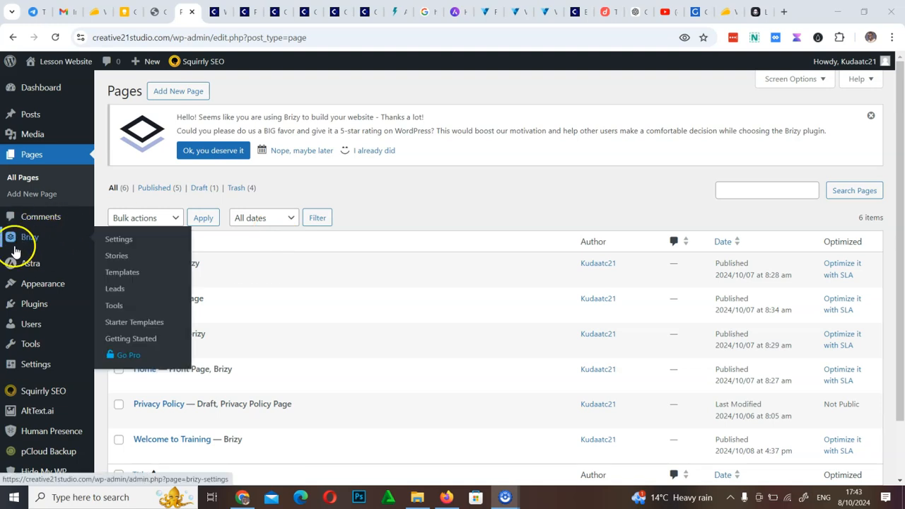
left_click(122, 240)
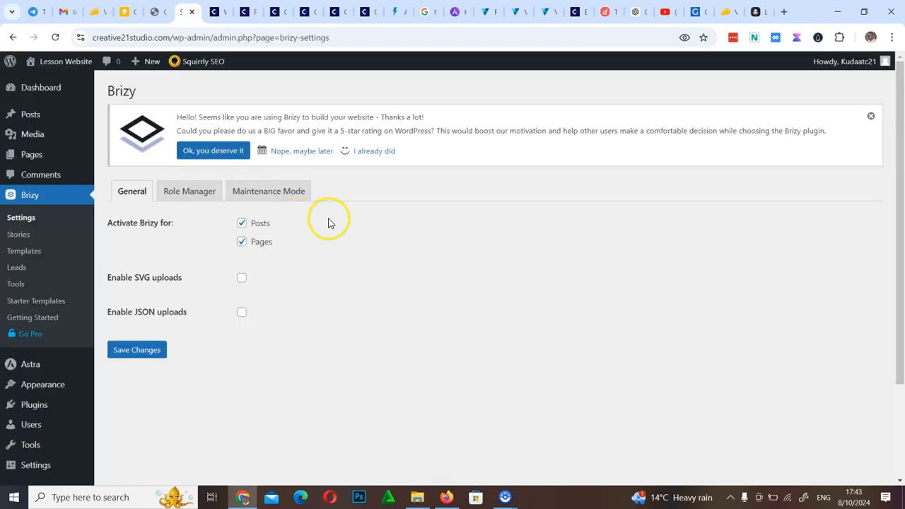
left_click(268, 194)
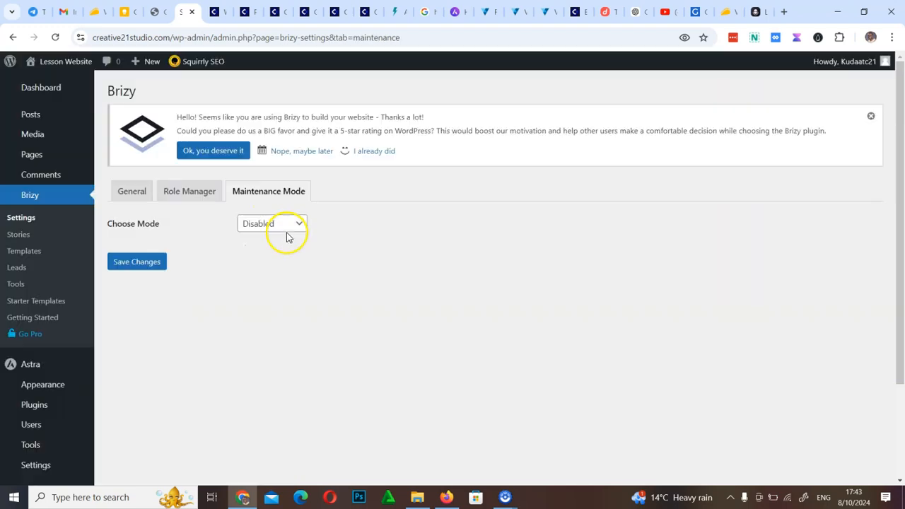
left_click(273, 224)
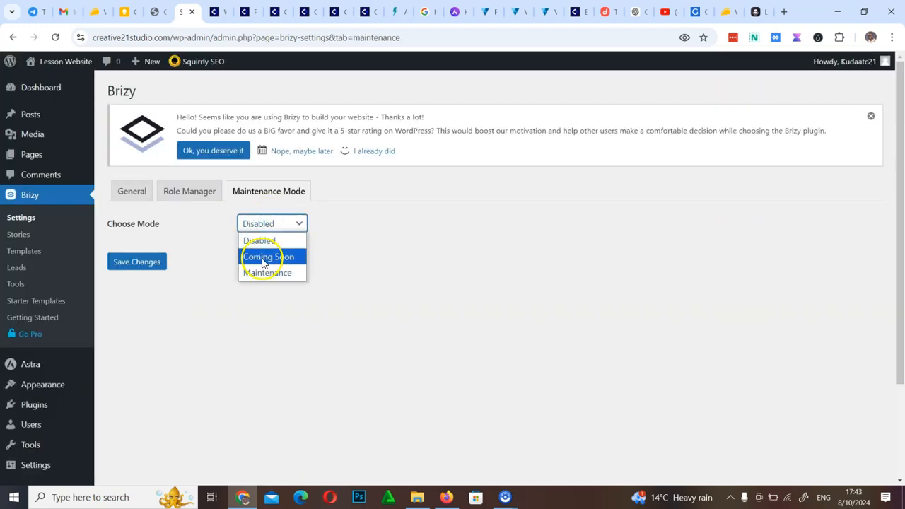
left_click(262, 274)
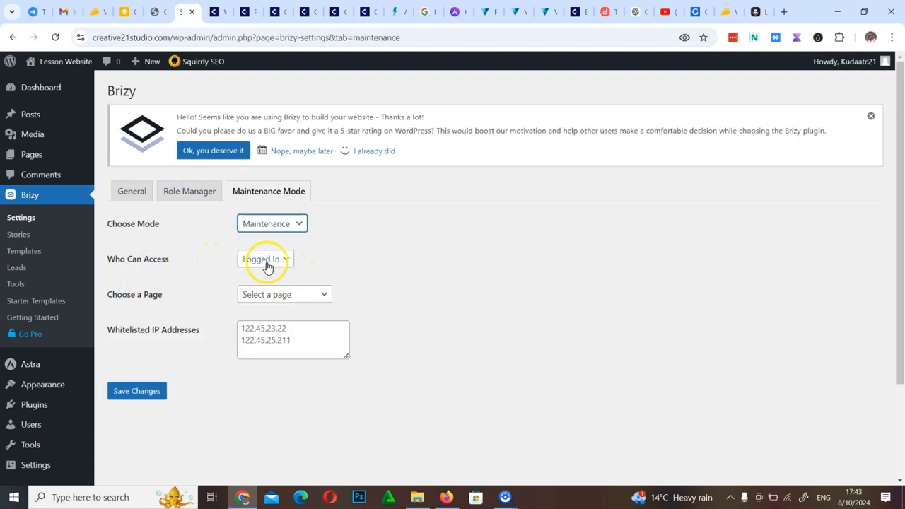
Step: Keep access limited to Logged In, choose Welcome to Training as the maintenance page, and save the changes
left_click(270, 261)
left_click(178, 260)
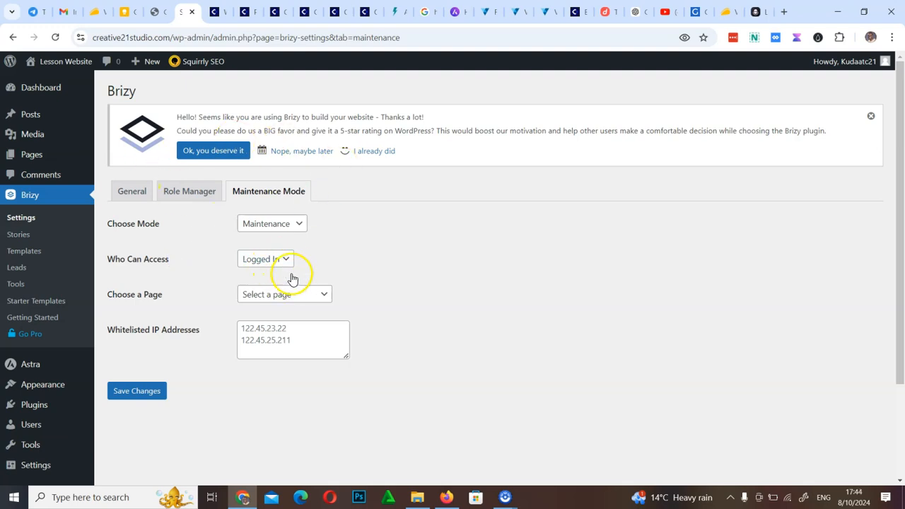
left_click(298, 297)
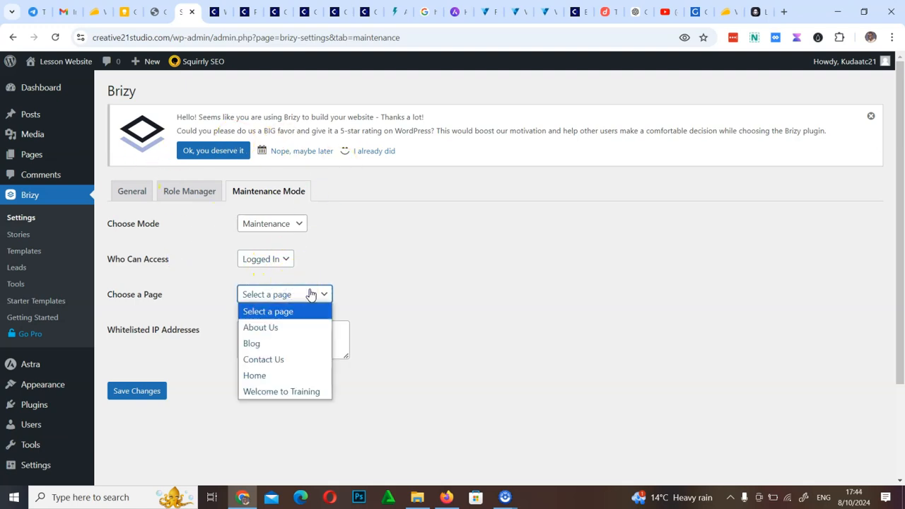
left_click(270, 393)
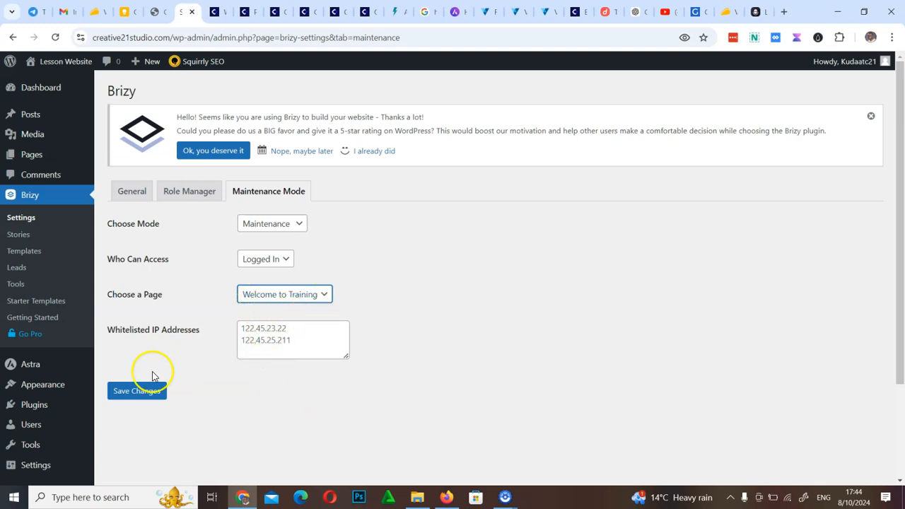
left_click(121, 398)
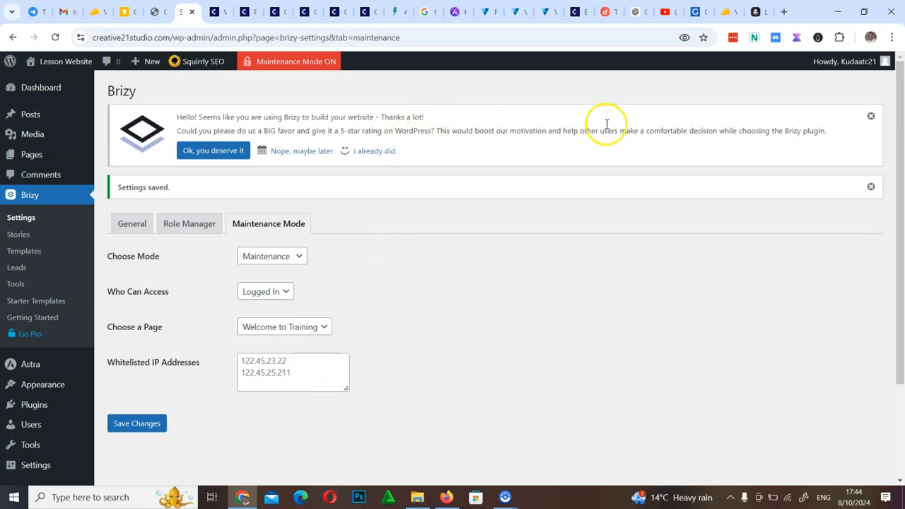
Step: Switch to Firefox, look through the public homepage of creative21studio.com, and reload it to check maintenance mode
mouse_move(303, 64)
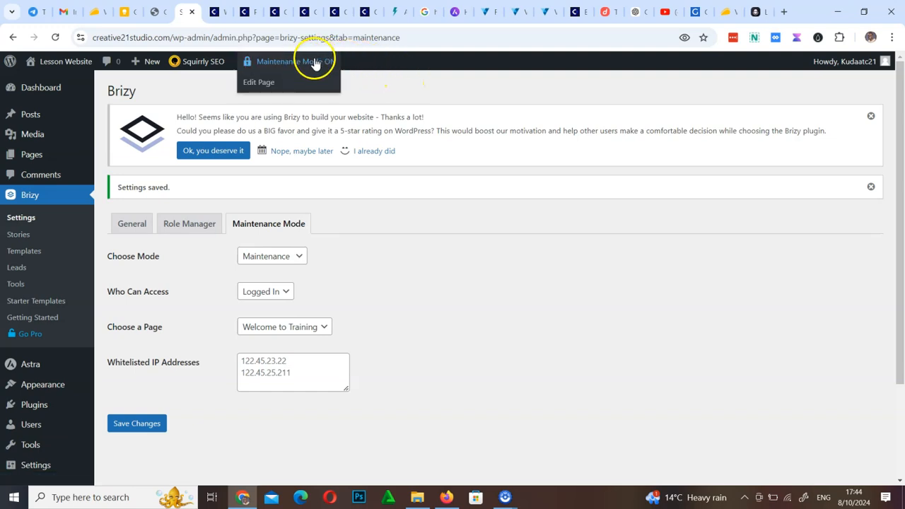
left_click(446, 497)
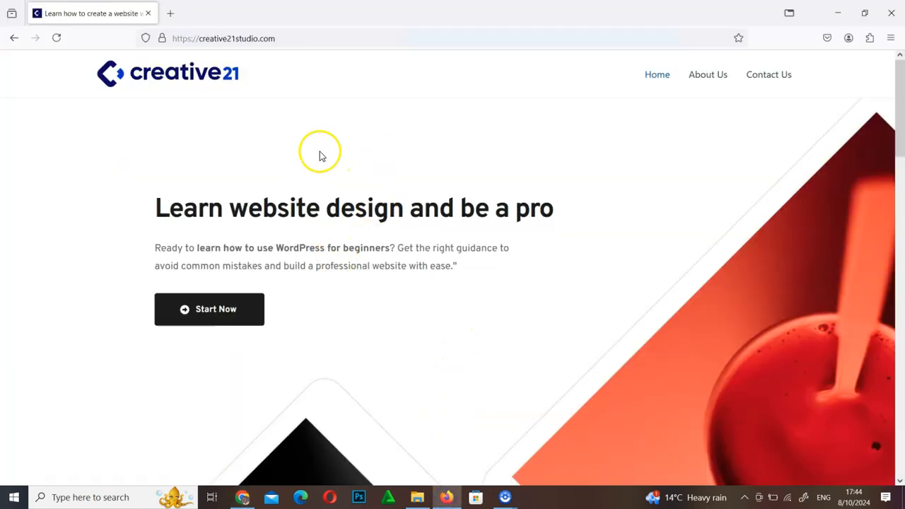
scroll(697, 231, "down", 5)
scroll(696, 231, "down", 3)
scroll(695, 229, "up", 15)
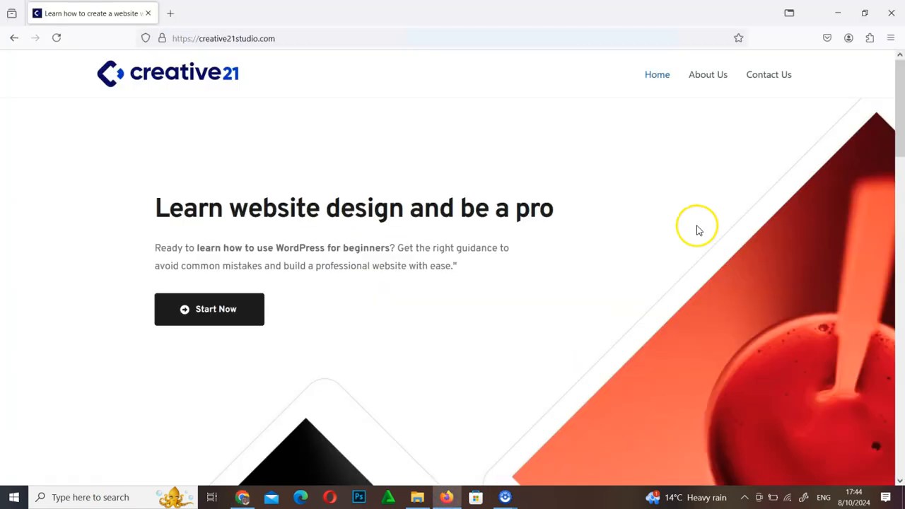
left_click(58, 39)
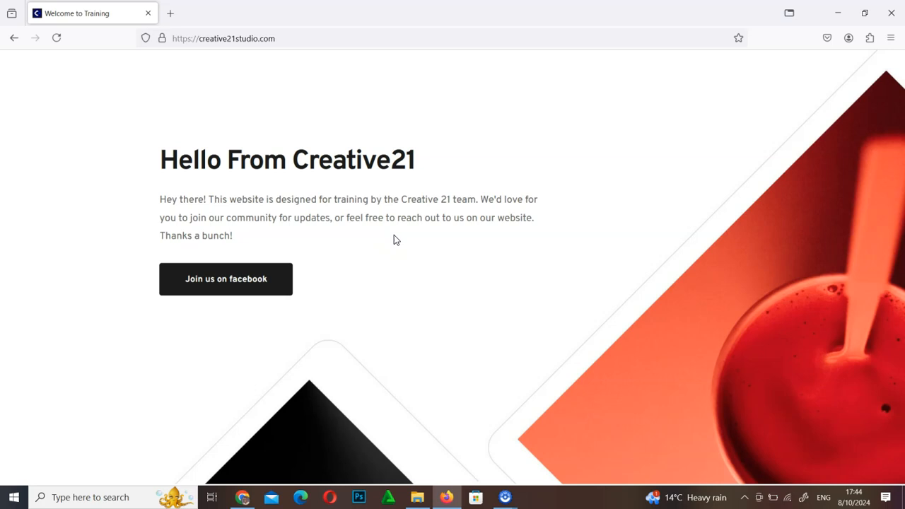
Step: Check the site address on the public maintenance page and try its "Join us on facebook" button
left_click(290, 39)
left_click(293, 40)
left_click(54, 190)
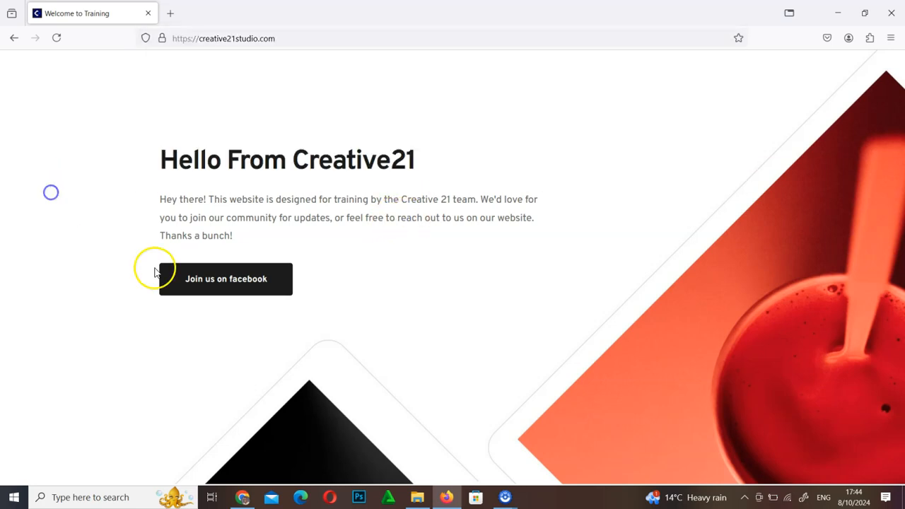
left_click(258, 282)
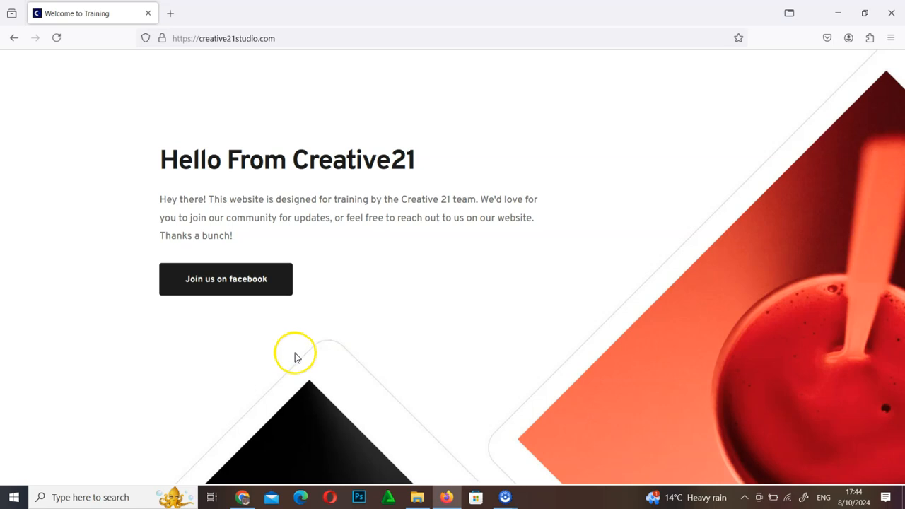
Step: Switch back to Chrome, open the live site in a new tab, and check the homepage as a logged-in visitor
left_click(244, 500)
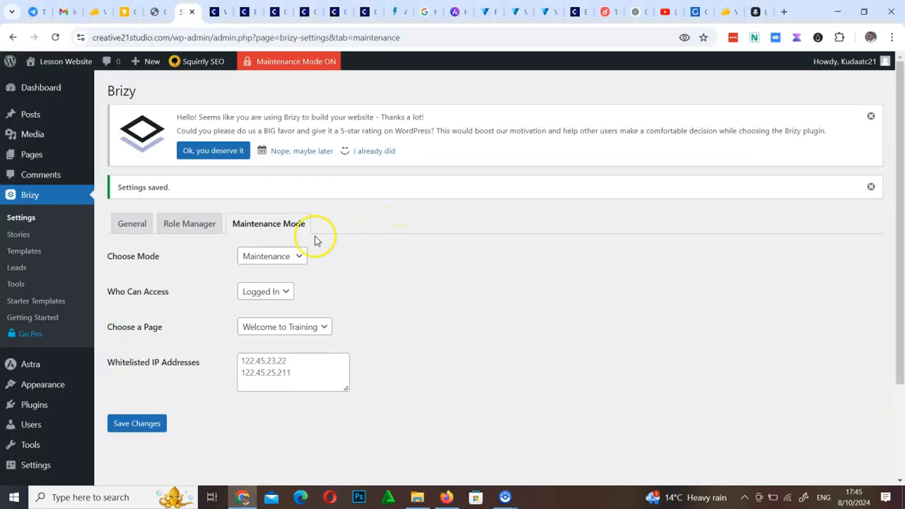
mouse_move(67, 62)
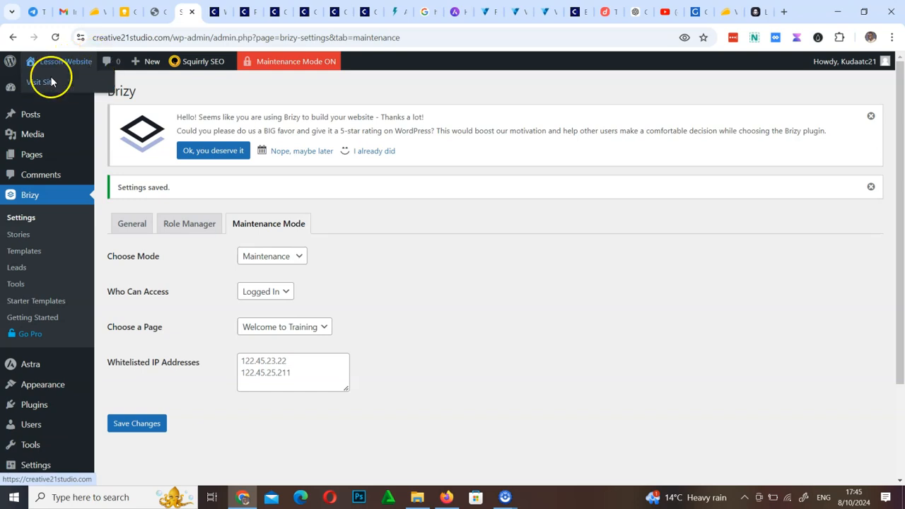
right_click(44, 83)
left_click(94, 93)
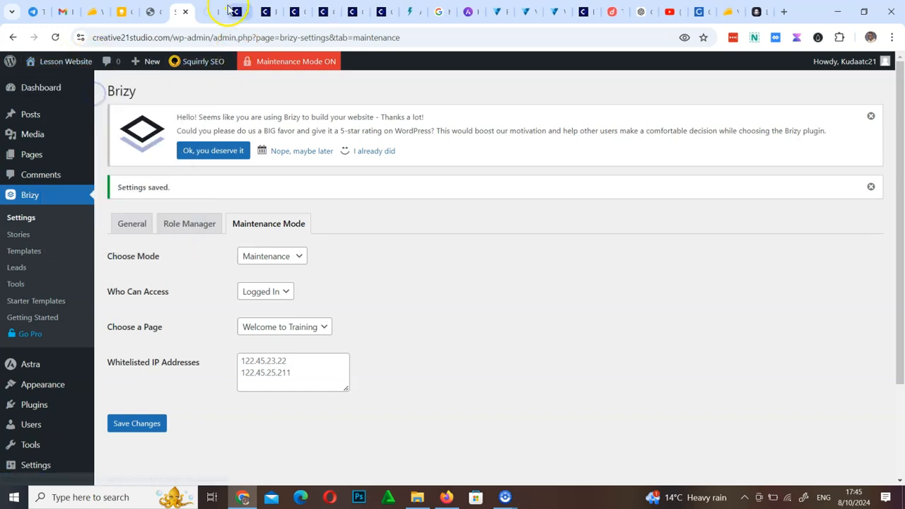
left_click(205, 12)
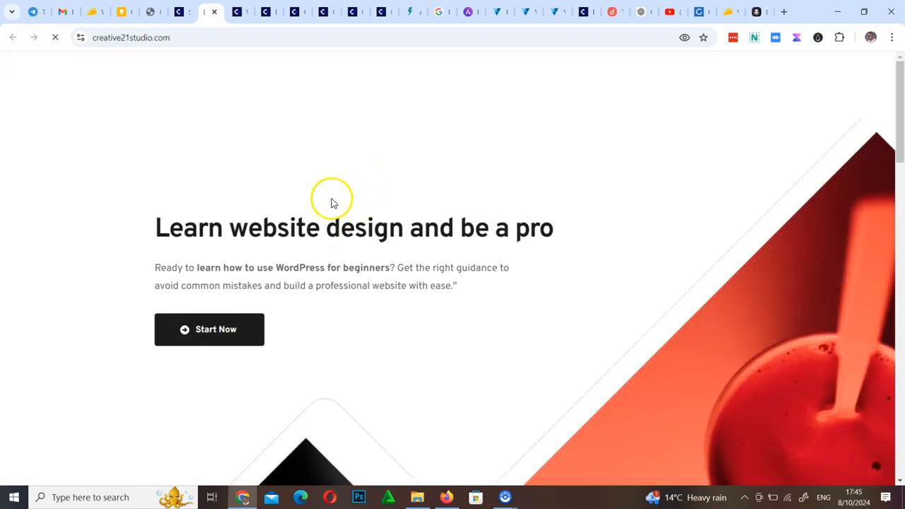
scroll(317, 209, "down", 10)
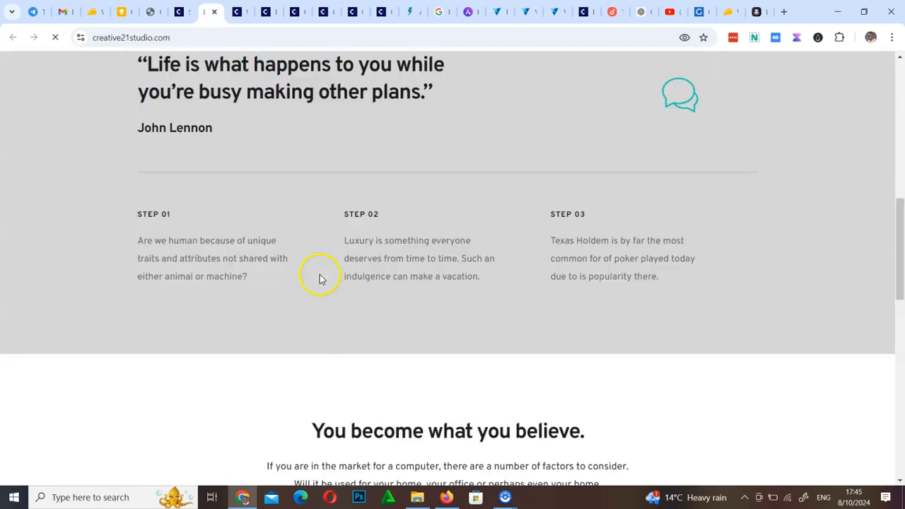